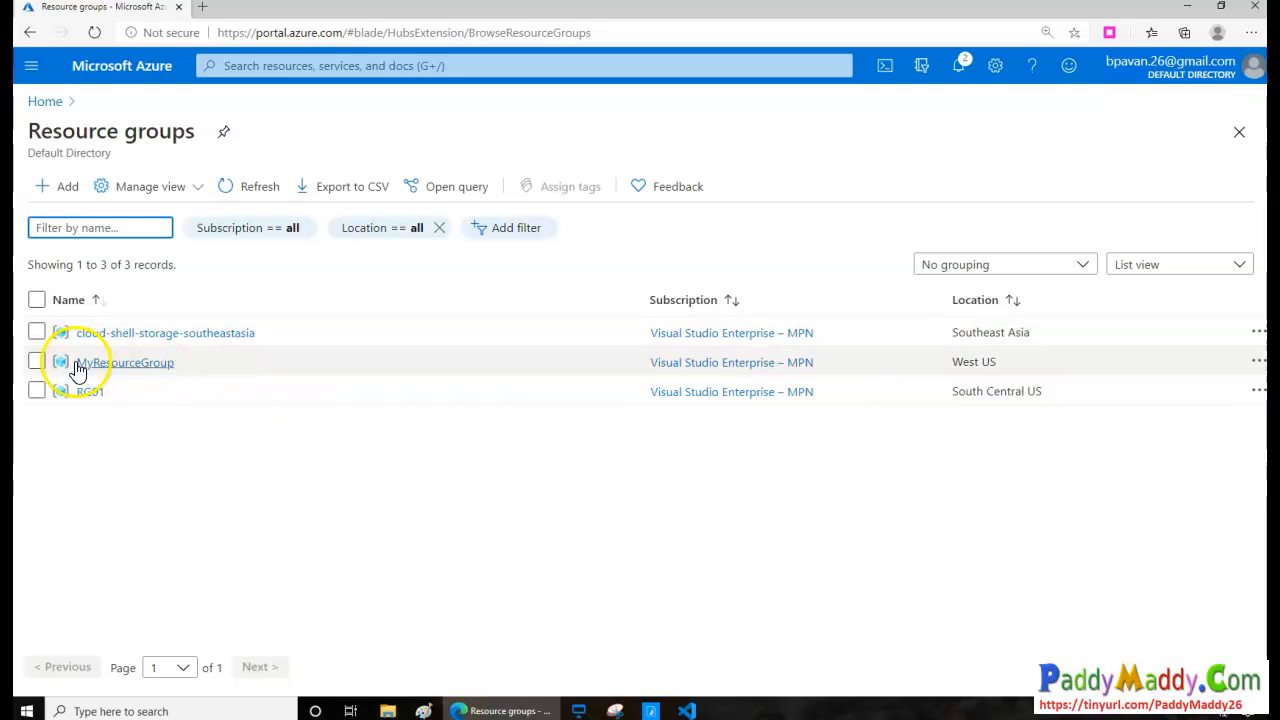
# Open MyResourceGroup and collapse its Essentials section to view the resources it contains
pyautogui.click(130, 363)
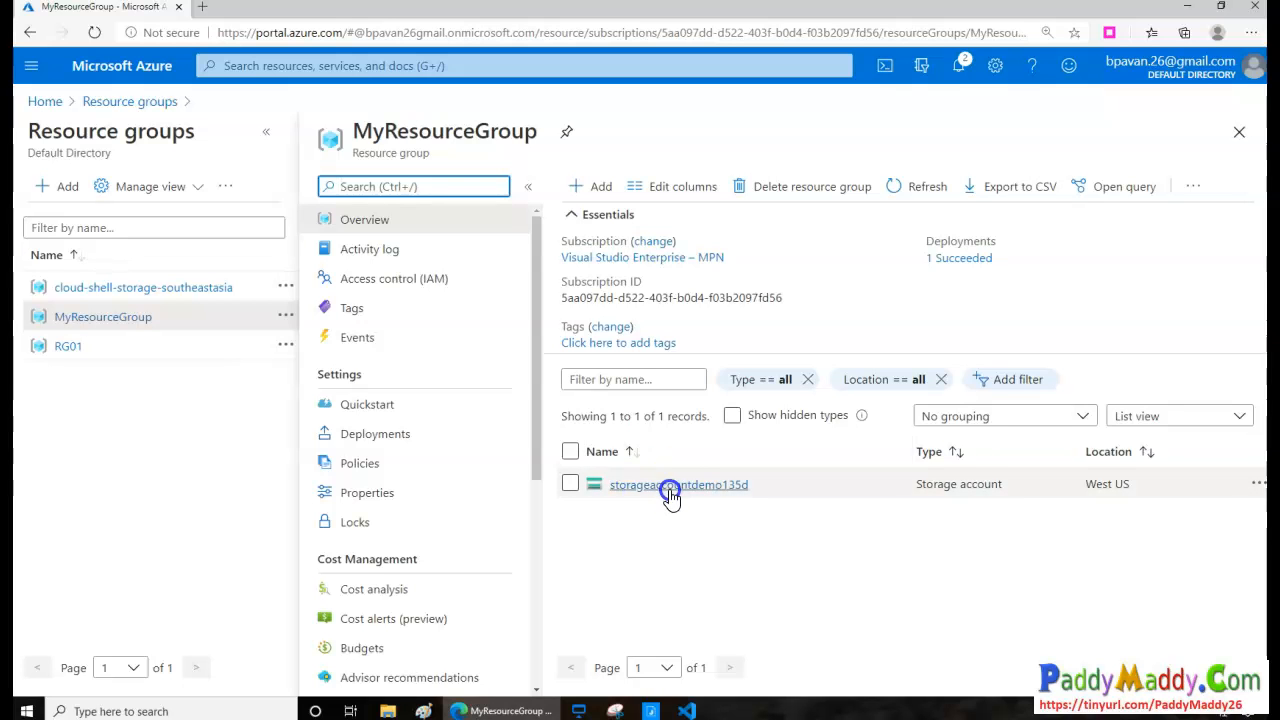
pyautogui.scroll(5, 774, 563)
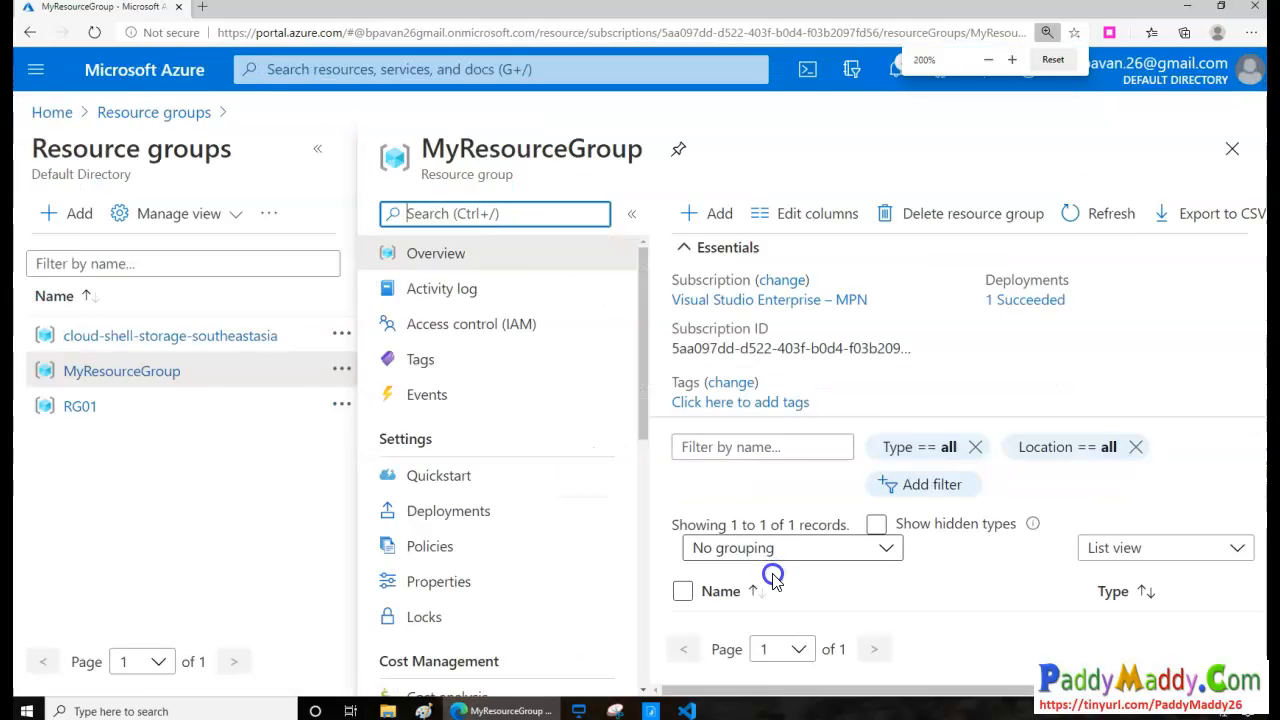
pyautogui.scroll(-5, 655, 515)
pyautogui.scroll(-3, 654, 514)
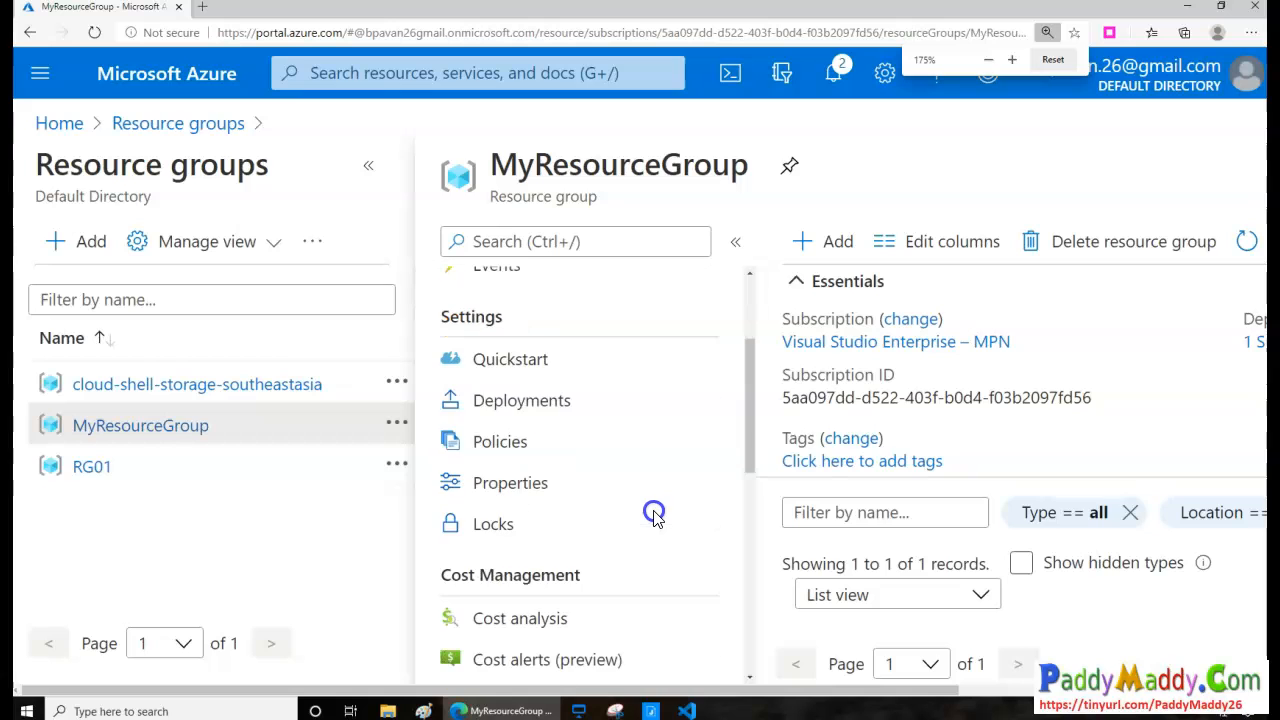
pyautogui.scroll(5, 598, 515)
pyautogui.scroll(-2, 598, 515)
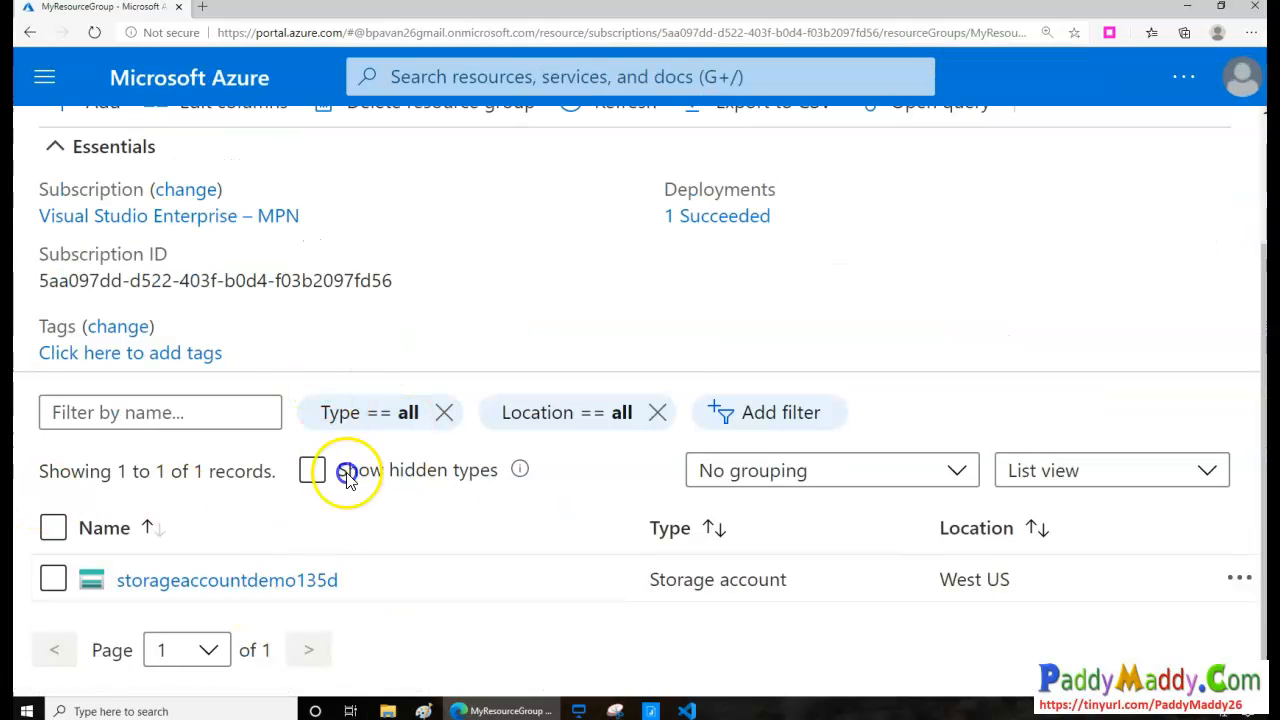
pyautogui.scroll(2, 386, 494)
pyautogui.scroll(-1, 413, 470)
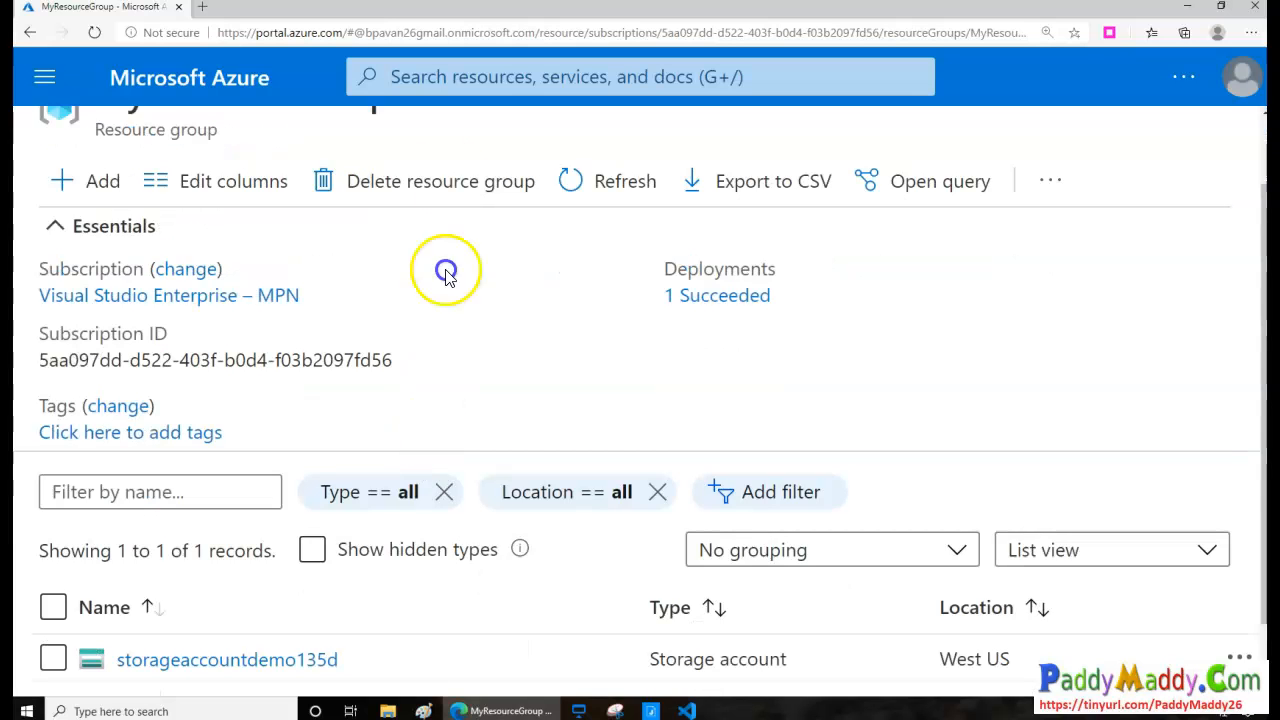
pyautogui.keyDown('ctrl'); pyautogui.scroll(-1, 476, 338); pyautogui.keyUp('ctrl')
pyautogui.moveTo(817, 689); pyautogui.dragTo(1070, 689)
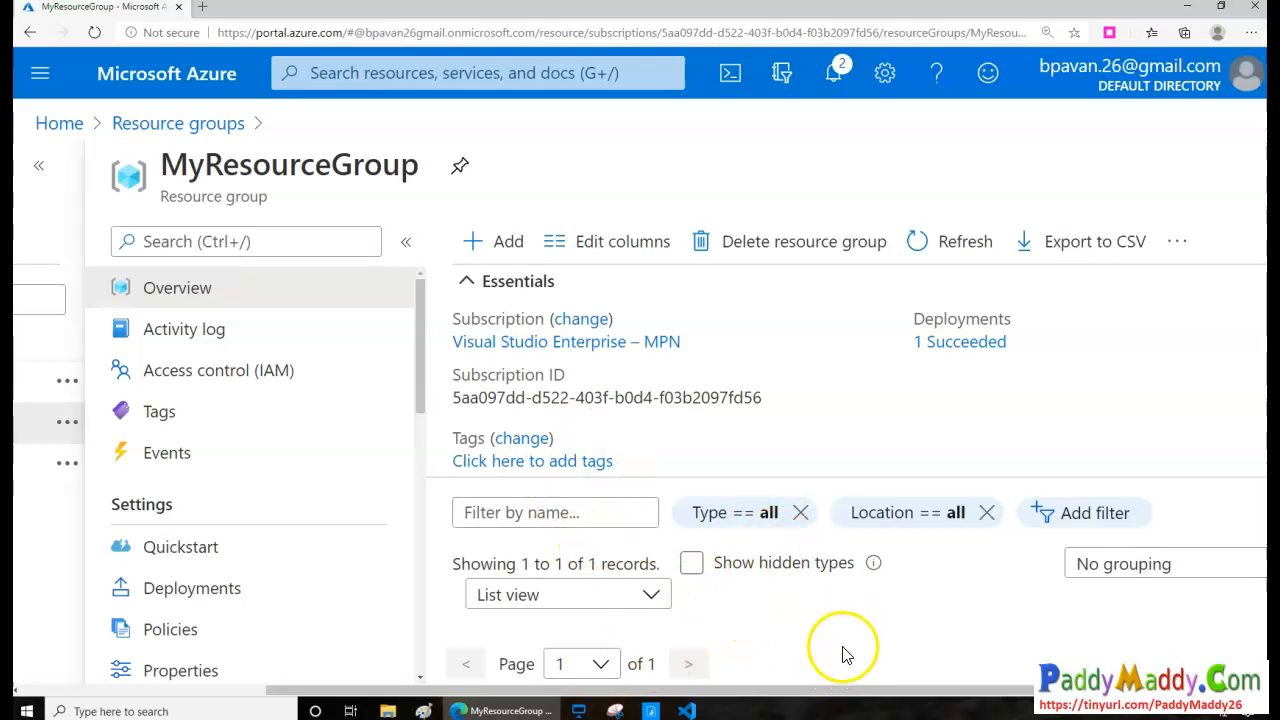
pyautogui.click(482, 283)
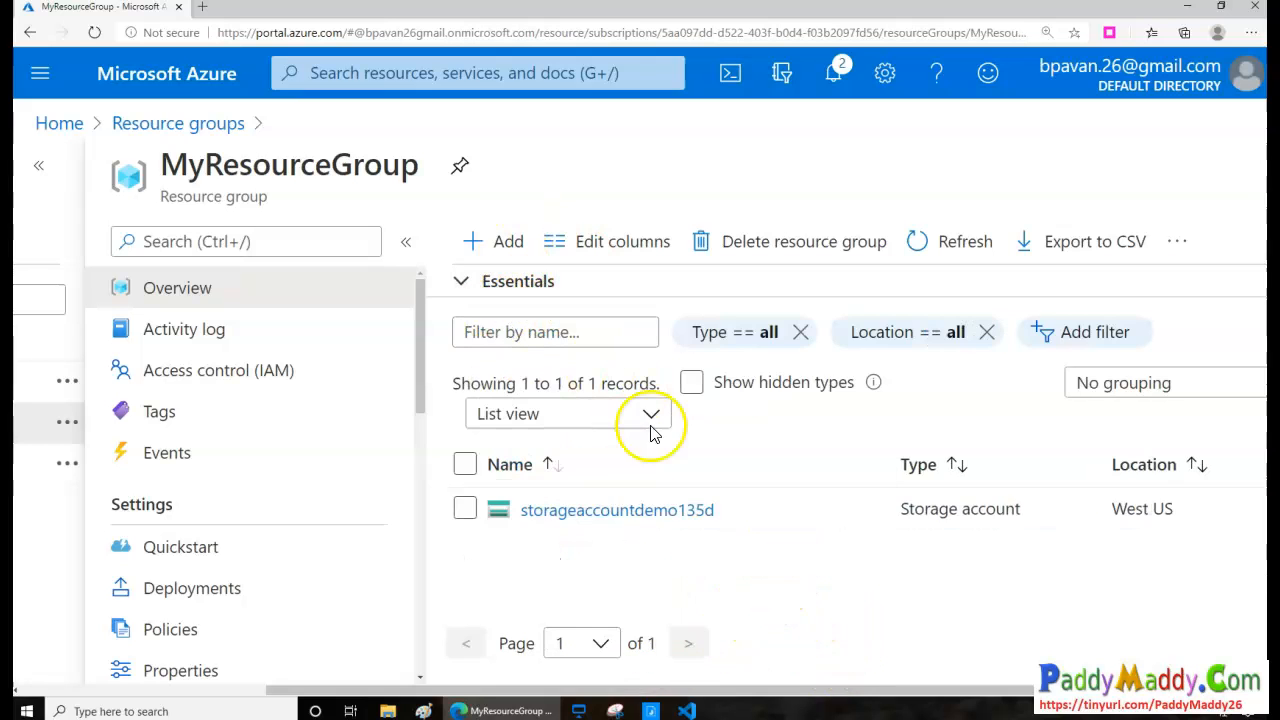
# View the overview of the storageaccountdemo135d storage account and return to the Resource groups list
pyautogui.click(628, 520)
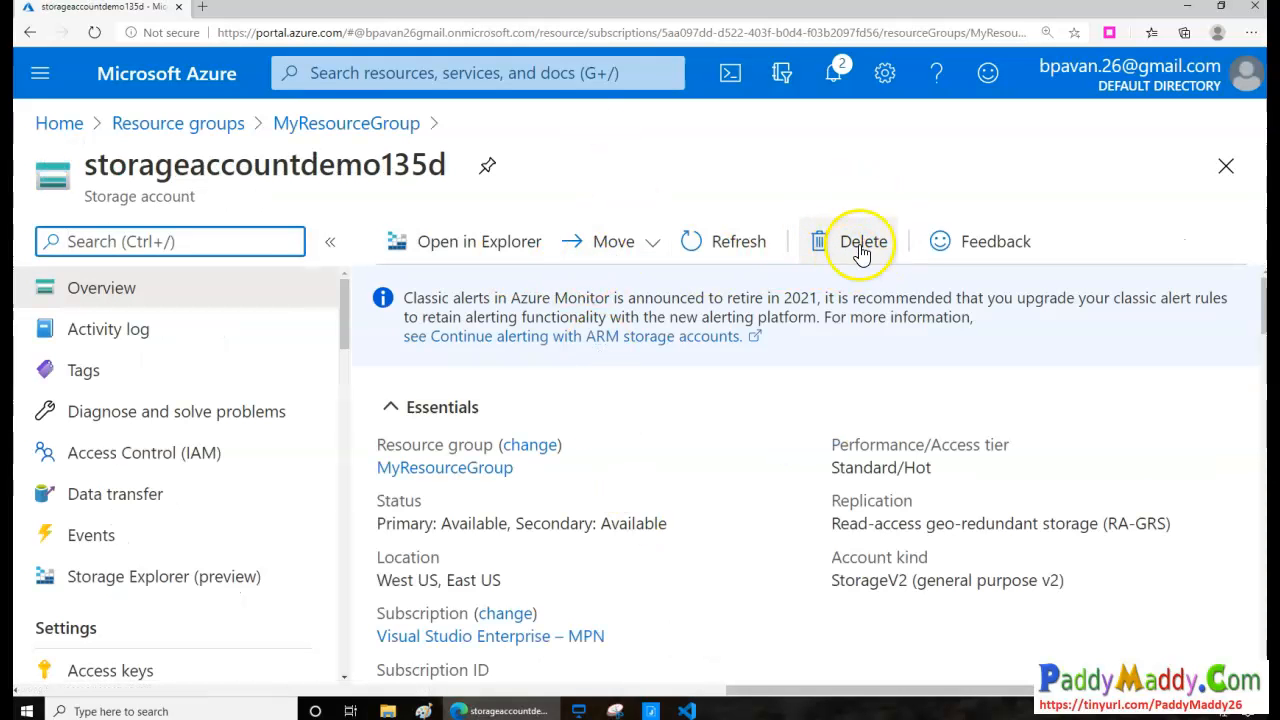
pyautogui.click(375, 124)
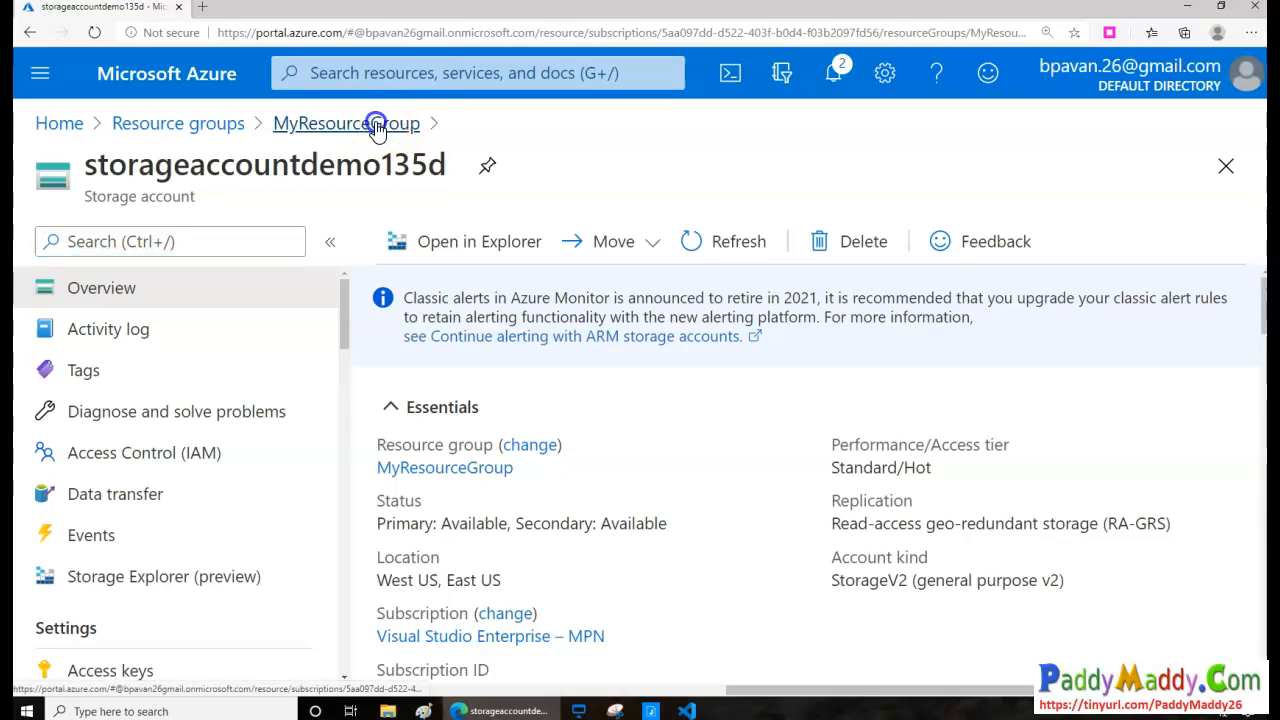
pyautogui.click(207, 122)
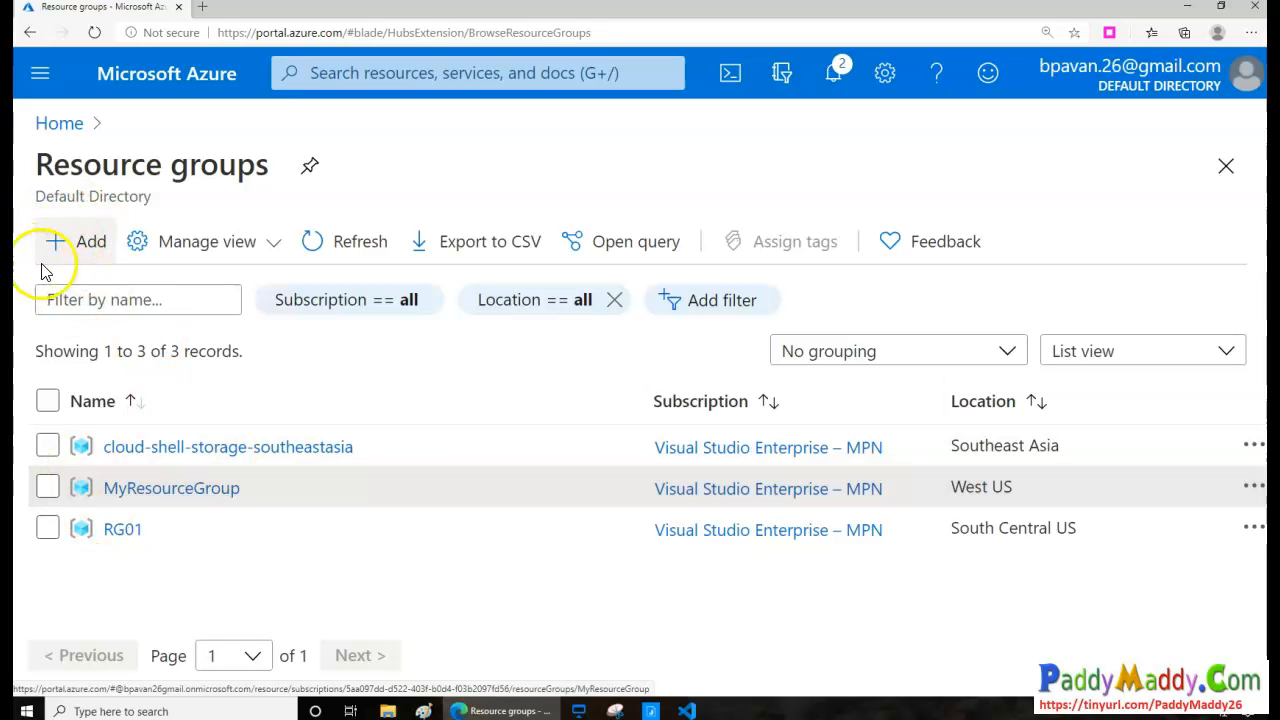
# Examine the basic settings for creating a resource group and return to the Resource groups list without creating one
pyautogui.moveTo(70, 165); pyautogui.dragTo(218, 165)
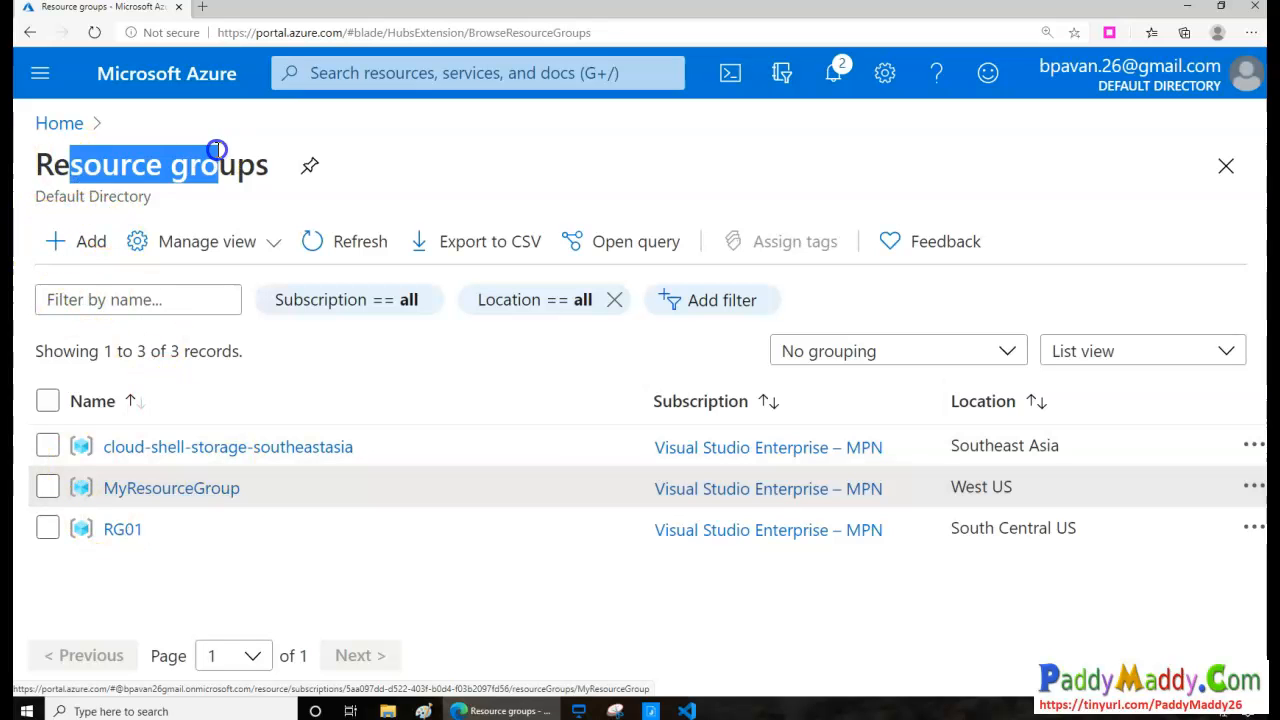
pyautogui.click(68, 243)
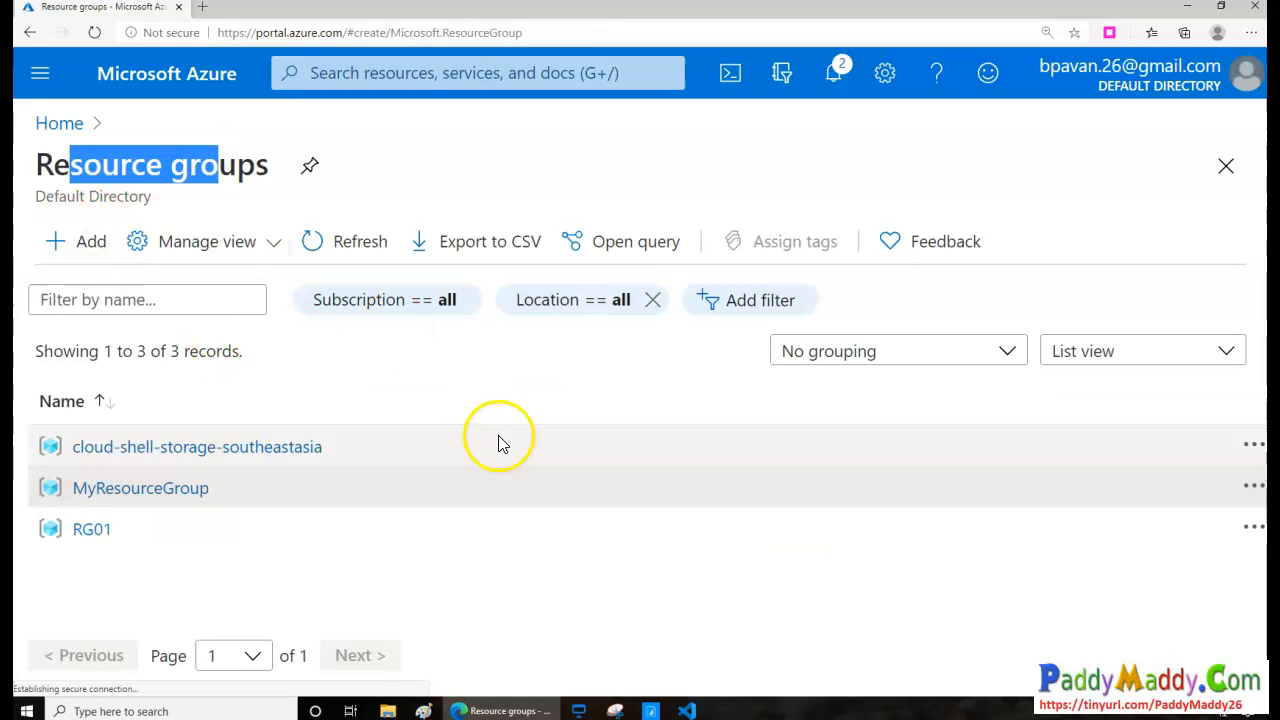
pyautogui.click(460, 502)
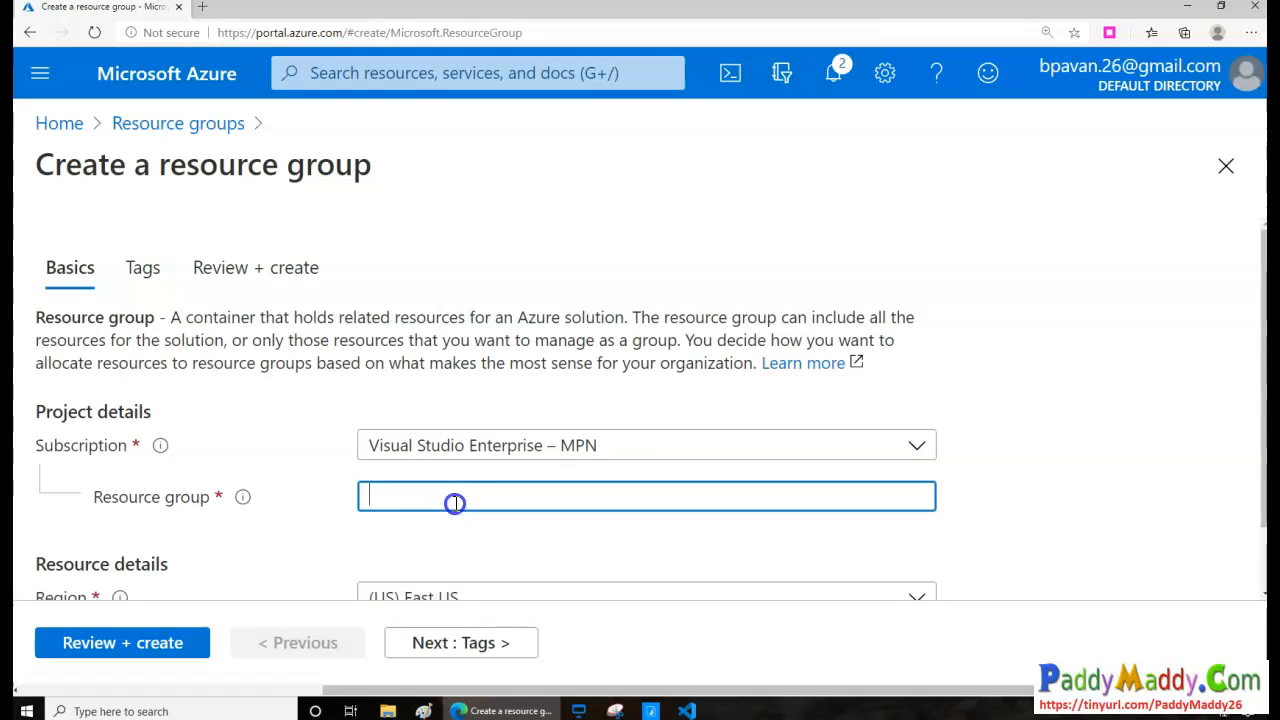
pyautogui.scroll(-1, 471, 549)
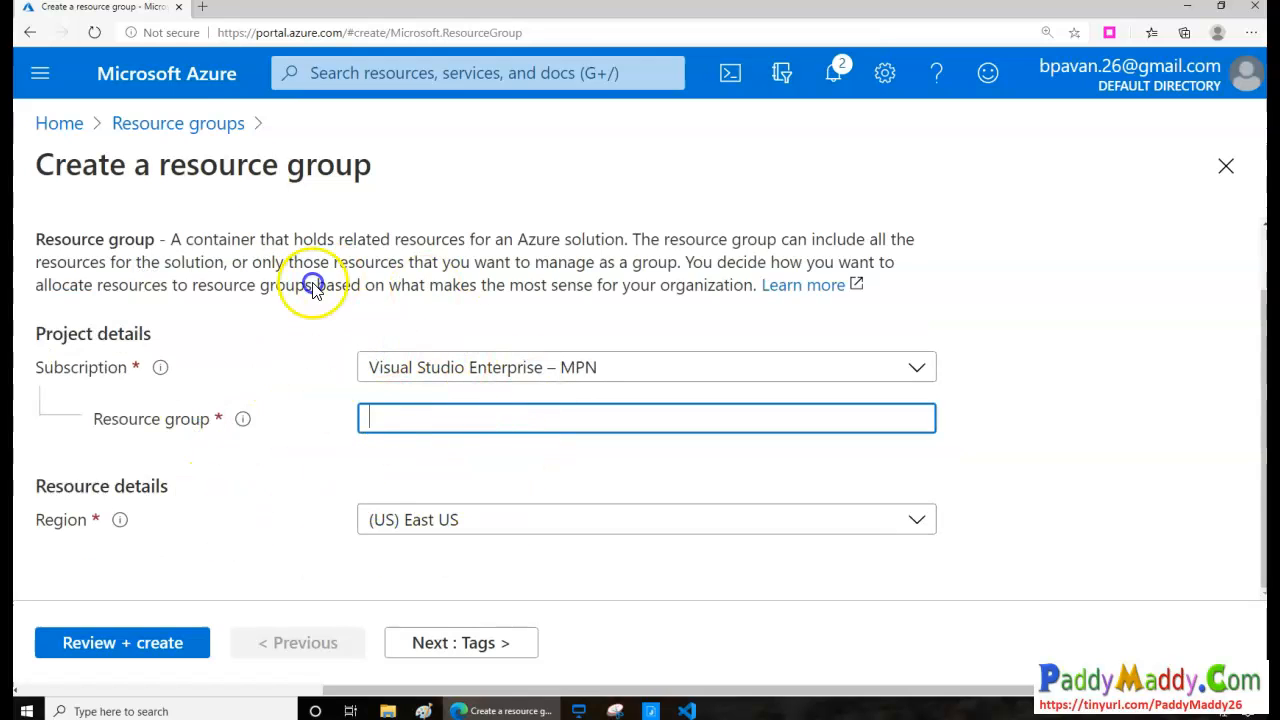
pyautogui.click(183, 124)
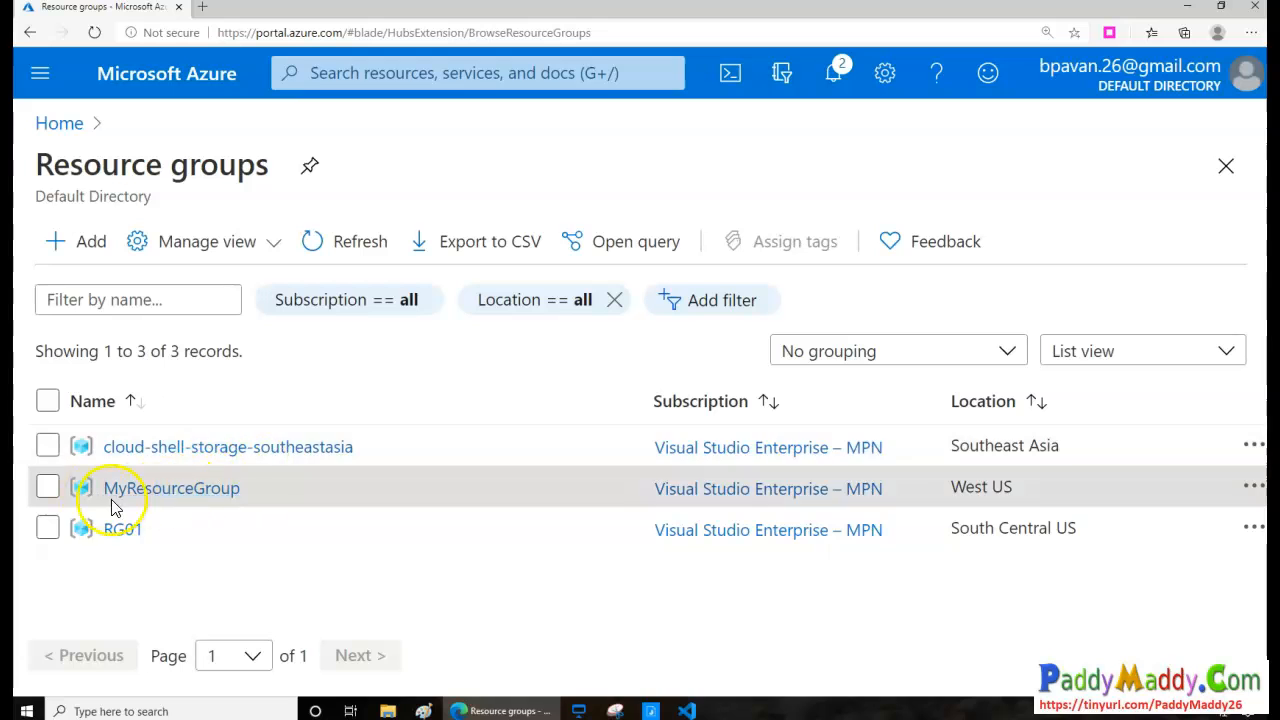
# Delete the resource group MyResourceGroup, entering its name MyResourceGroup as confirmation
pyautogui.click(206, 490)
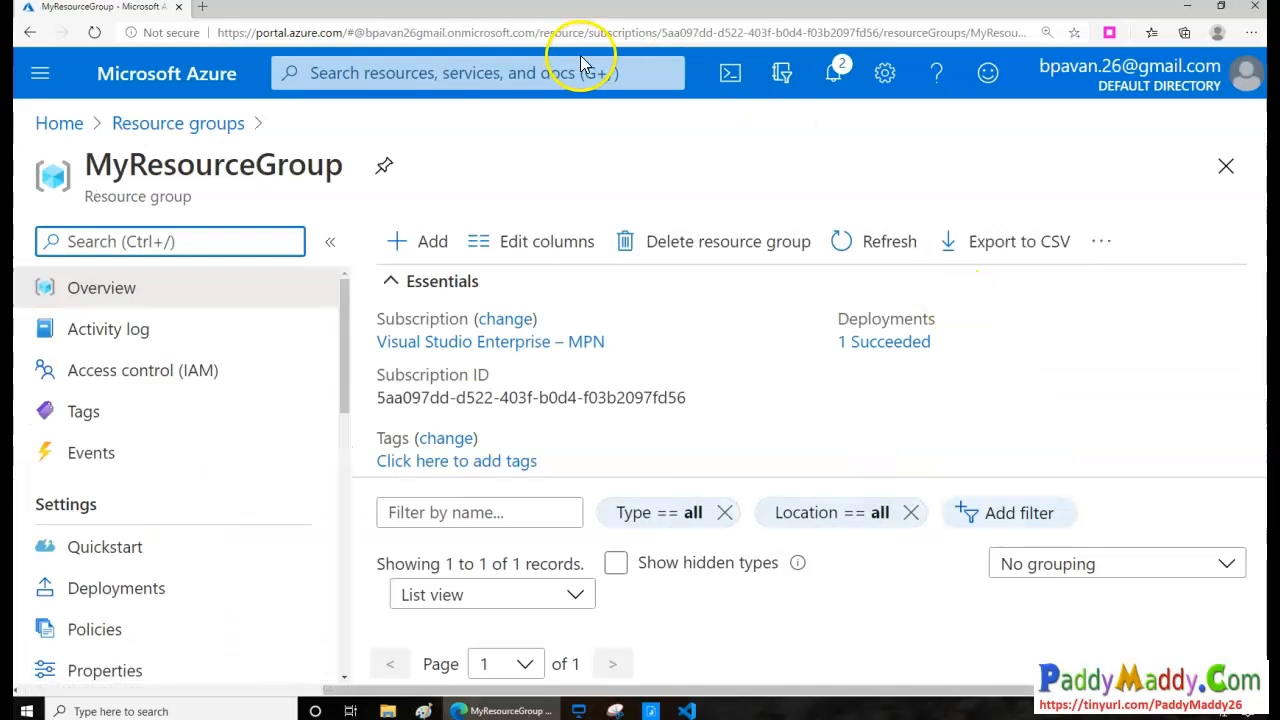
pyautogui.click(731, 253)
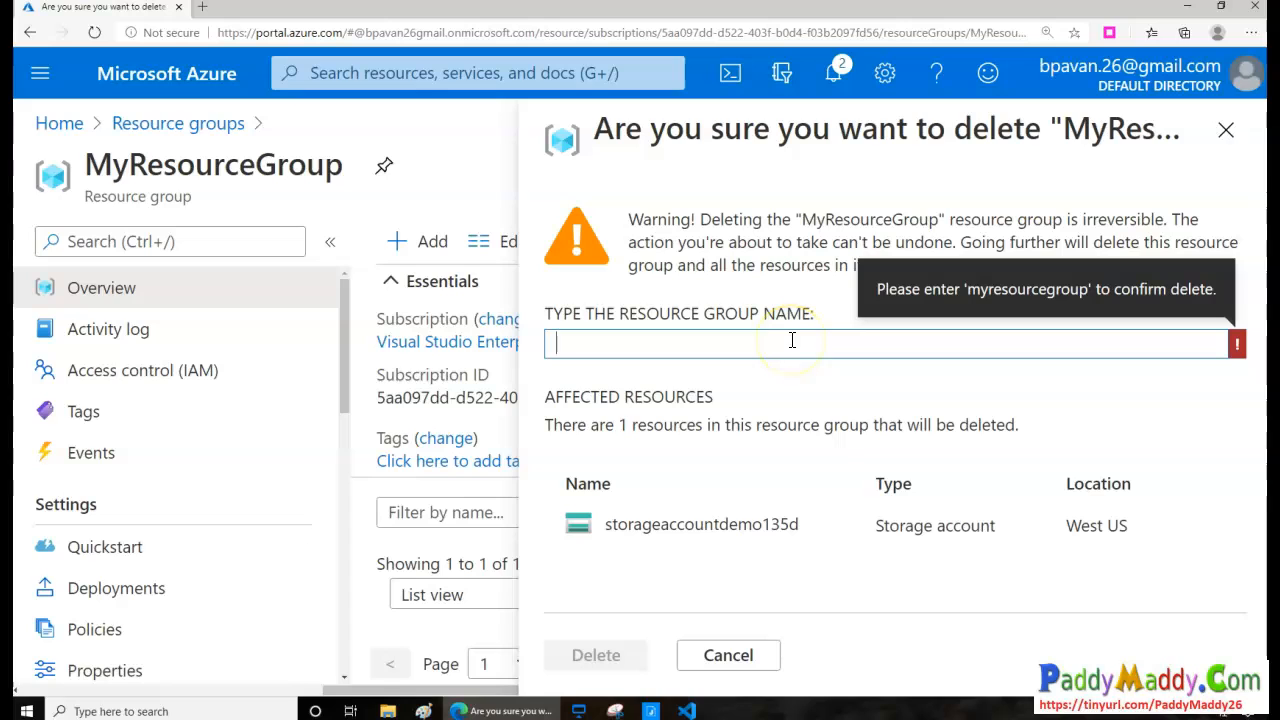
pyautogui.doubleClick(850, 220)
pyautogui.hotkey('ctrl', 'c')
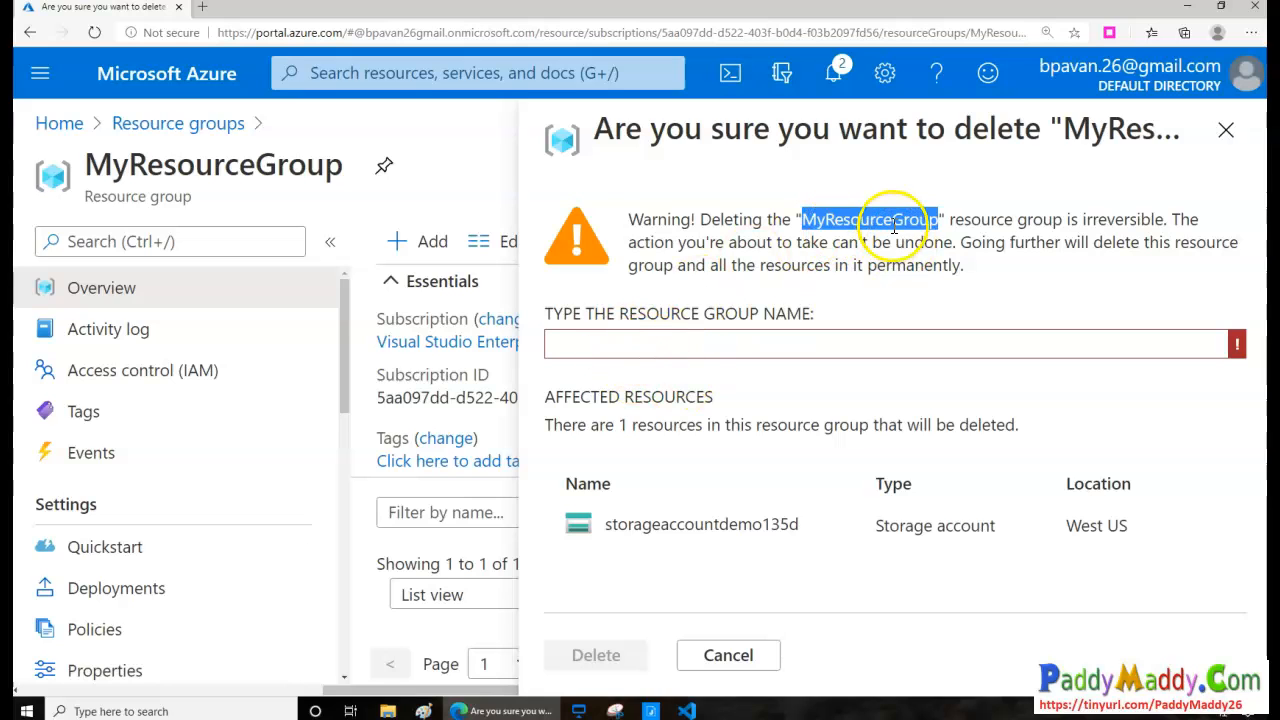
pyautogui.click(727, 354)
pyautogui.hotkey('ctrl', 'v')
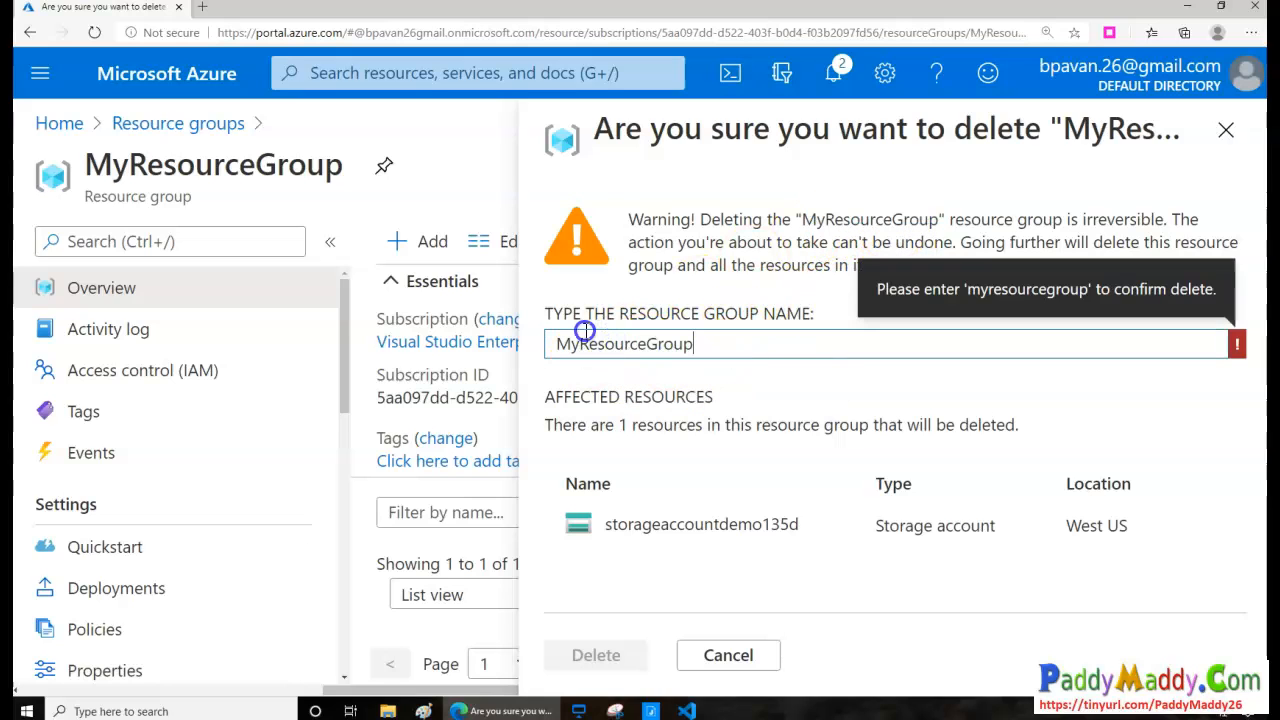
pyautogui.click(598, 656)
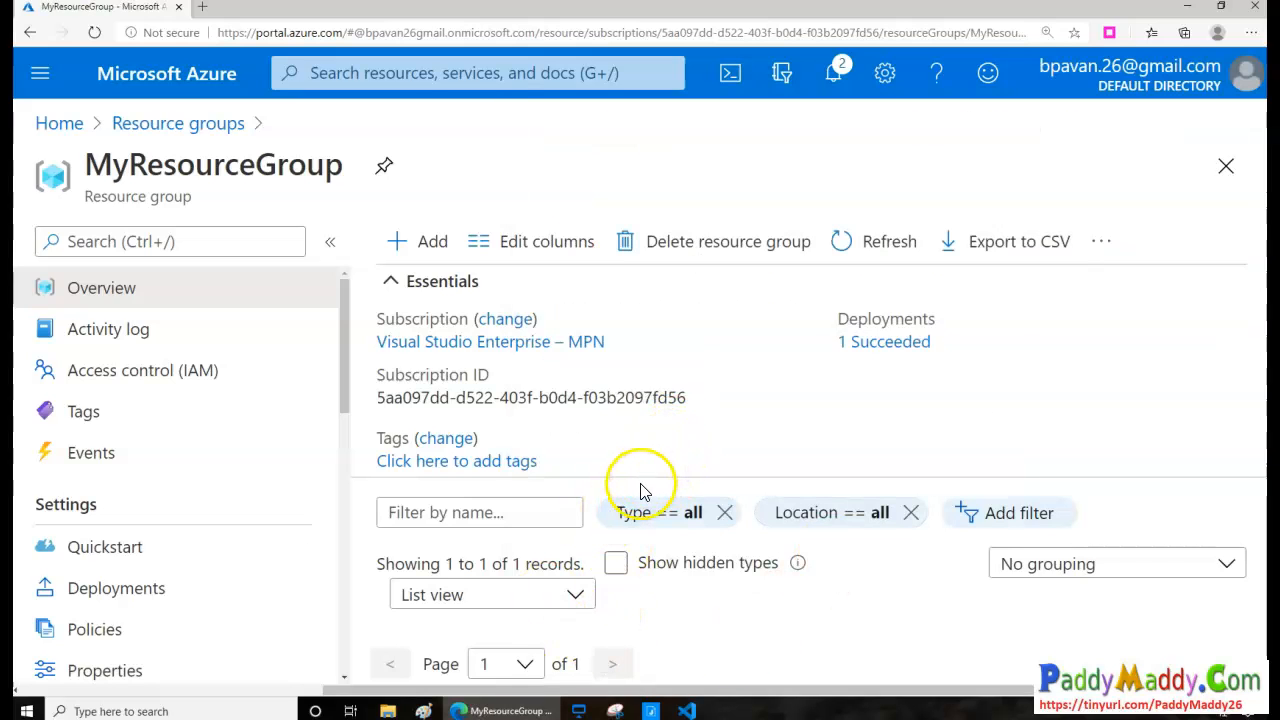
# Check the deletion notification for MyResourceGroup and go back to the Resource groups list through the portal home page
pyautogui.moveTo(86, 165); pyautogui.dragTo(330, 165)
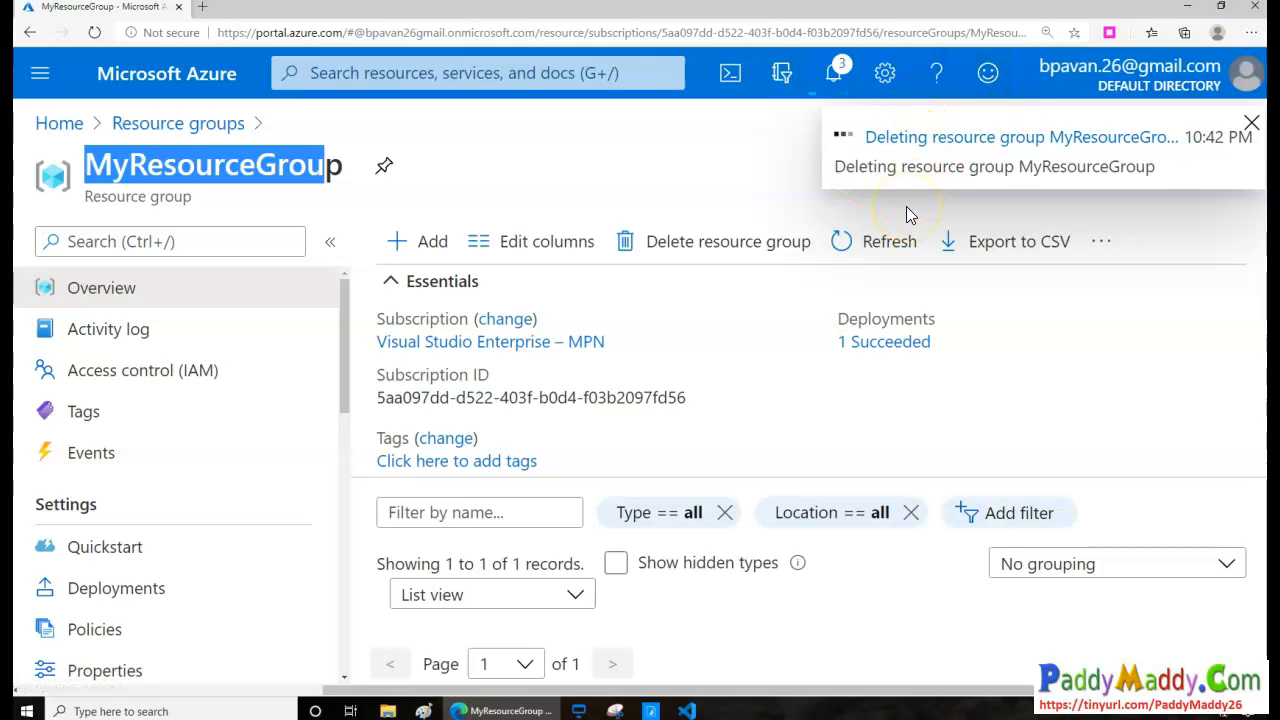
pyautogui.click(951, 140)
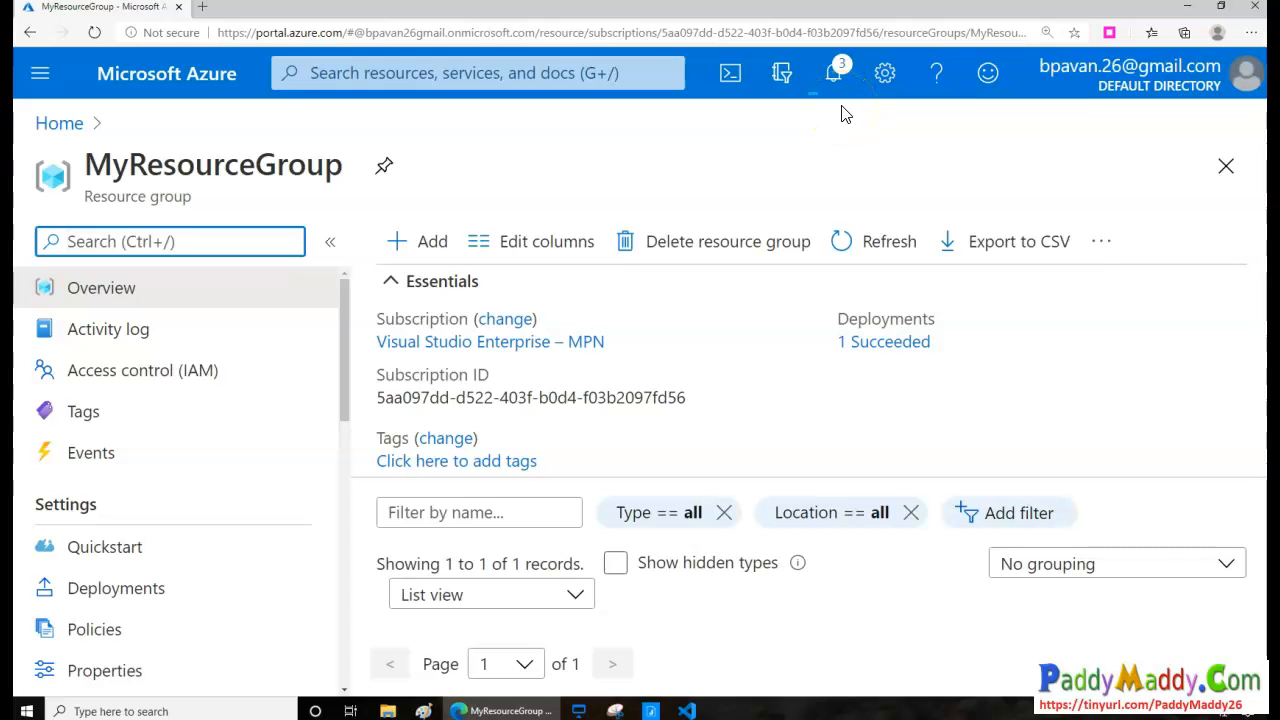
pyautogui.click(816, 75)
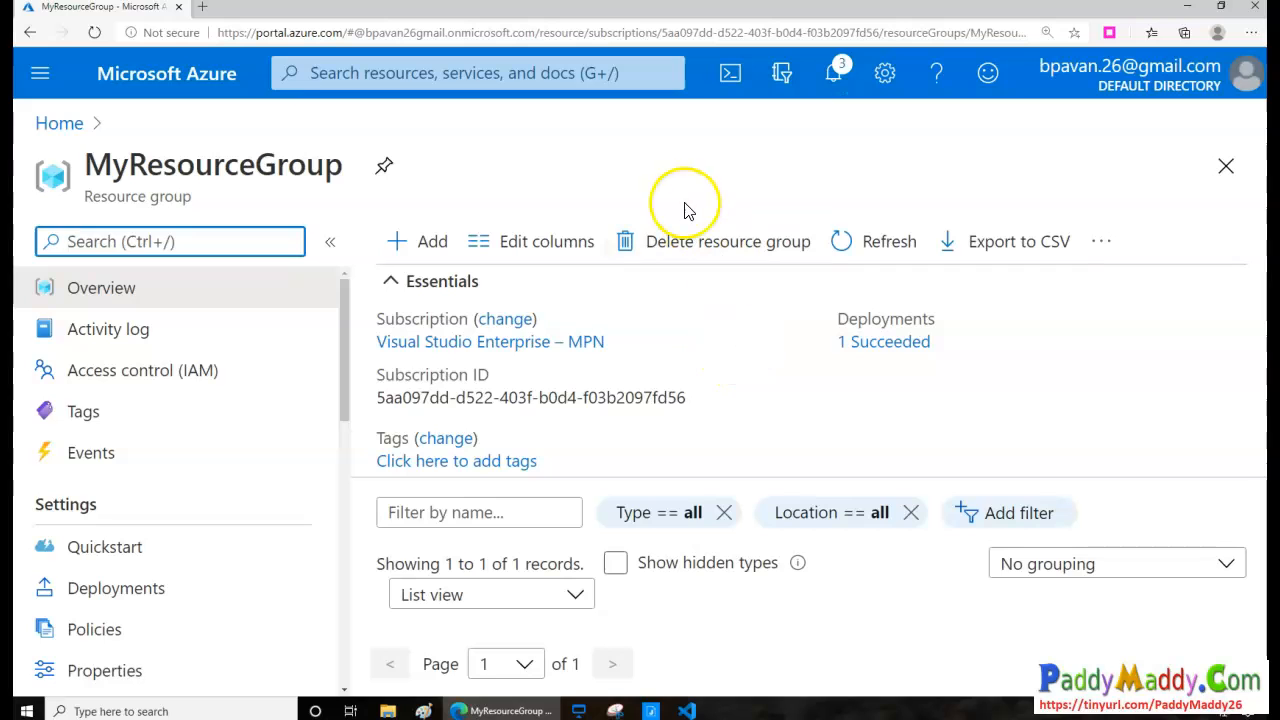
pyautogui.click(170, 72)
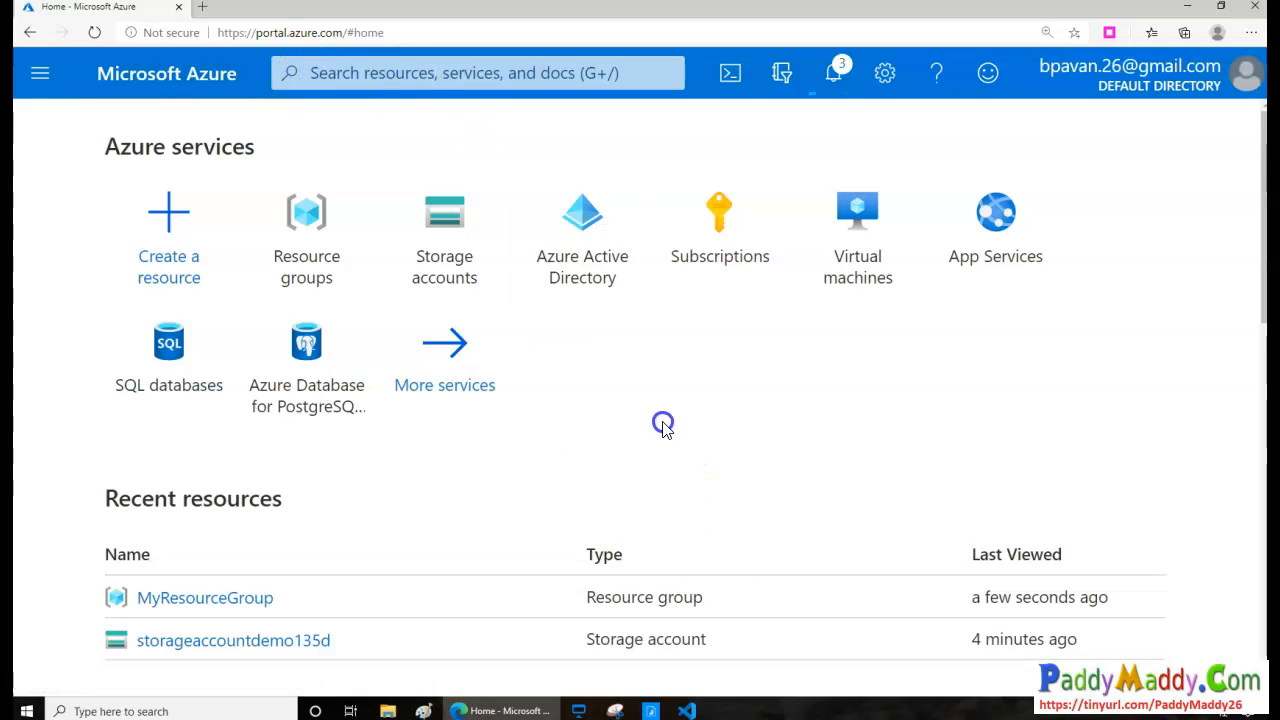
pyautogui.click(310, 262)
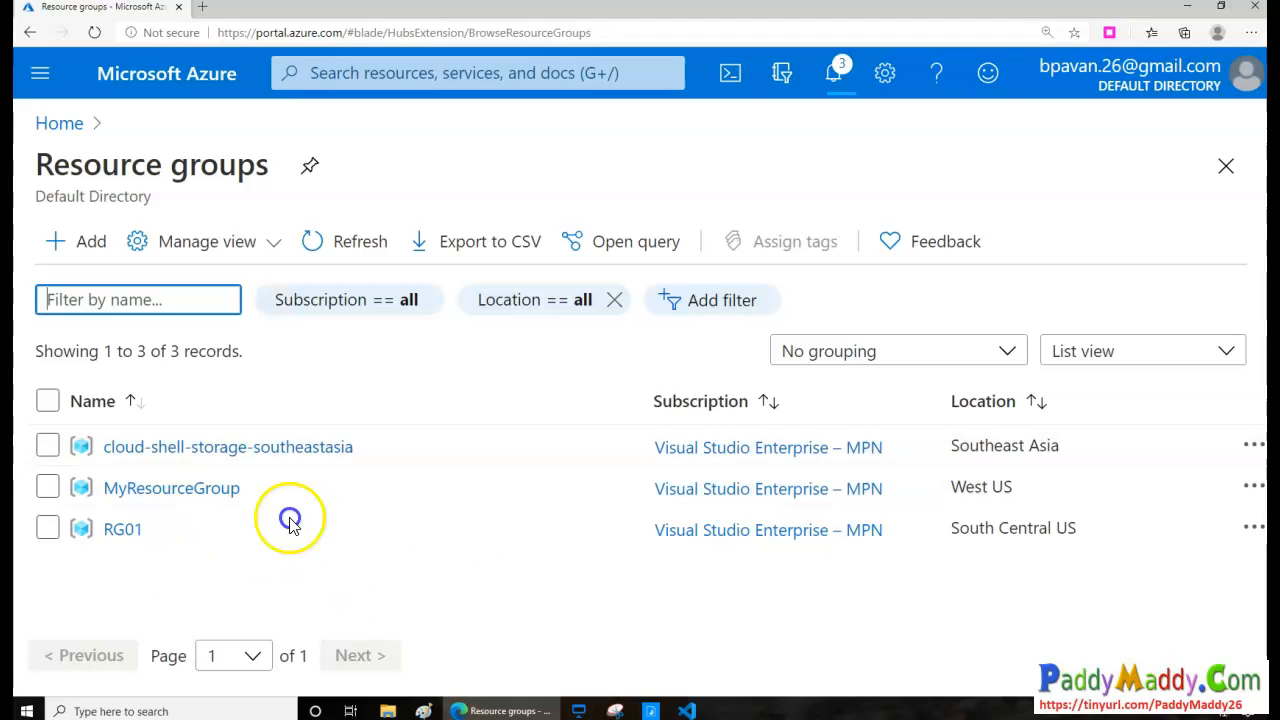
# Open the Locks page of the cloud-shell-storage-southeastasia resource group
pyautogui.click(195, 450)
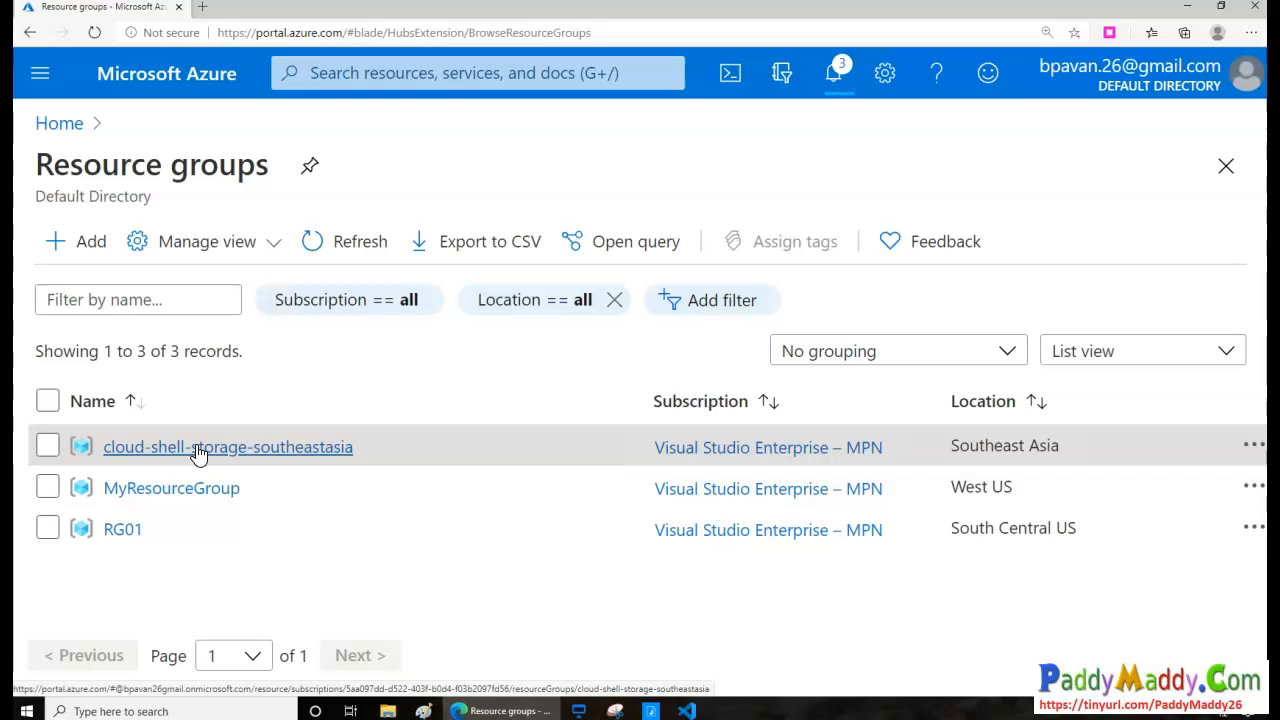
pyautogui.click(183, 456)
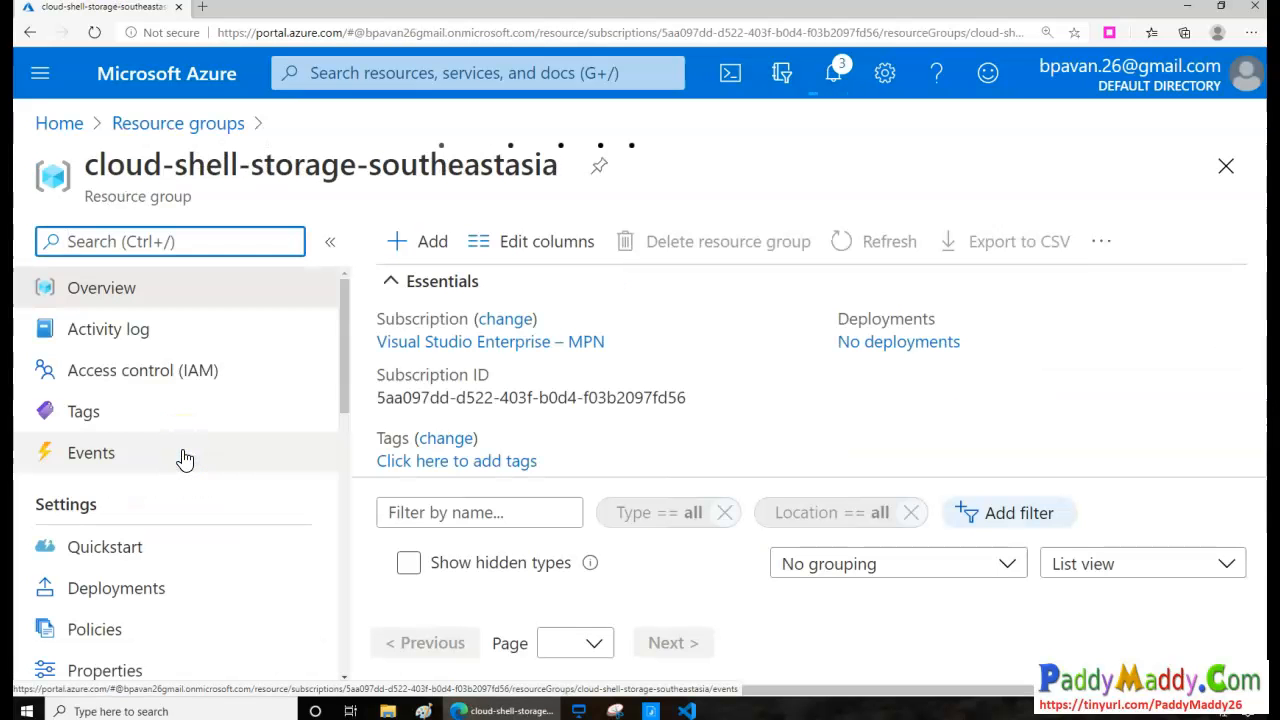
pyautogui.scroll(-1, 214, 490)
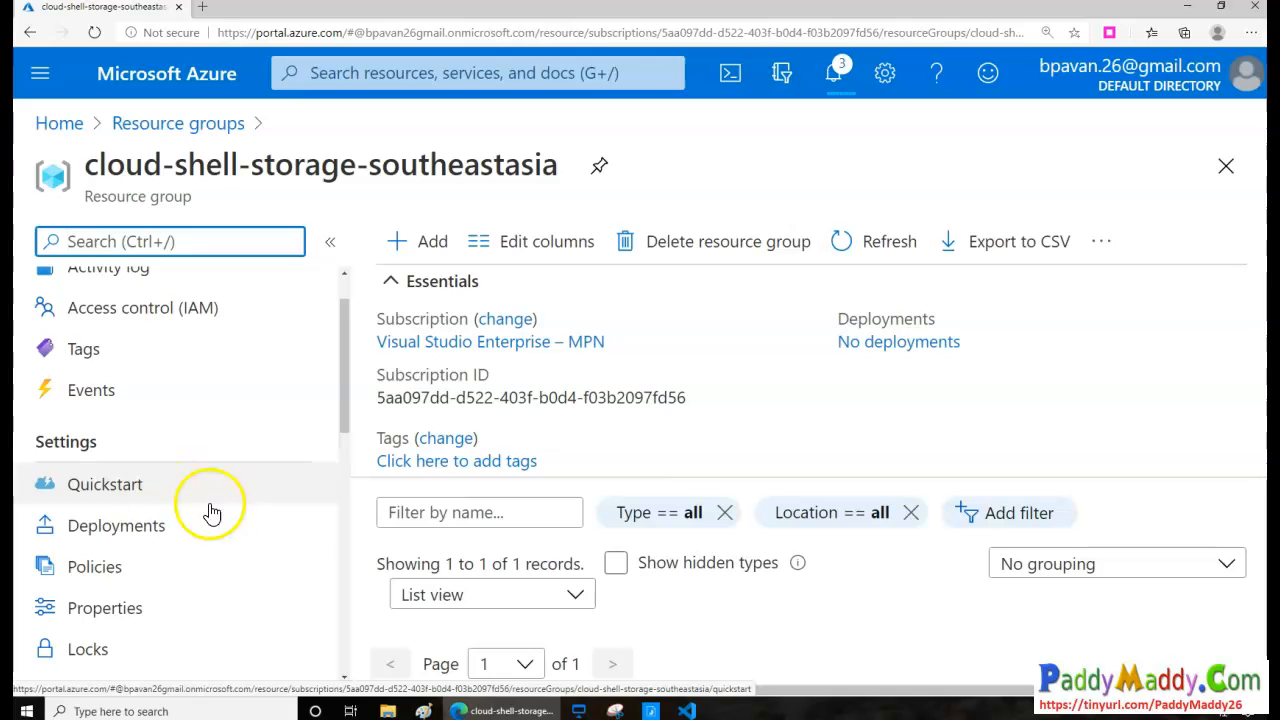
pyautogui.scroll(-1, 175, 610)
pyautogui.click(123, 583)
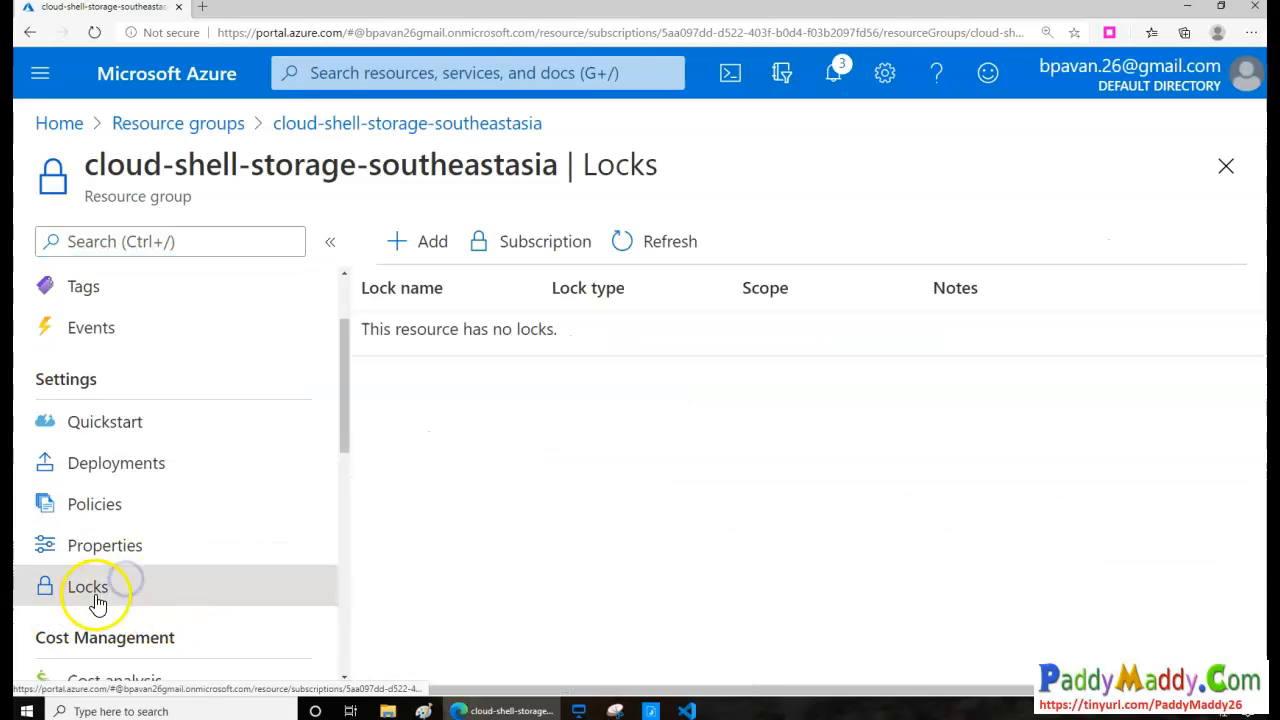
# Examine the lock types offered for a new lock and return to the Resource groups list without adding one
pyautogui.click(416, 241)
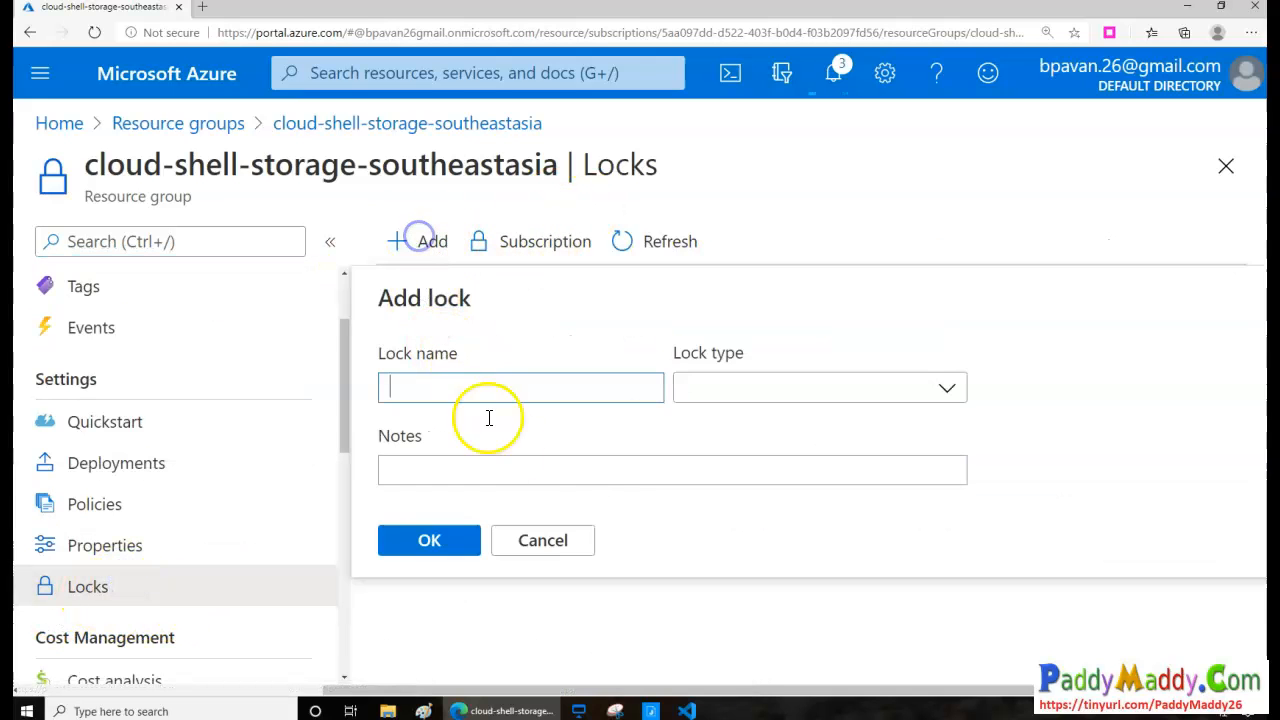
pyautogui.click(751, 390)
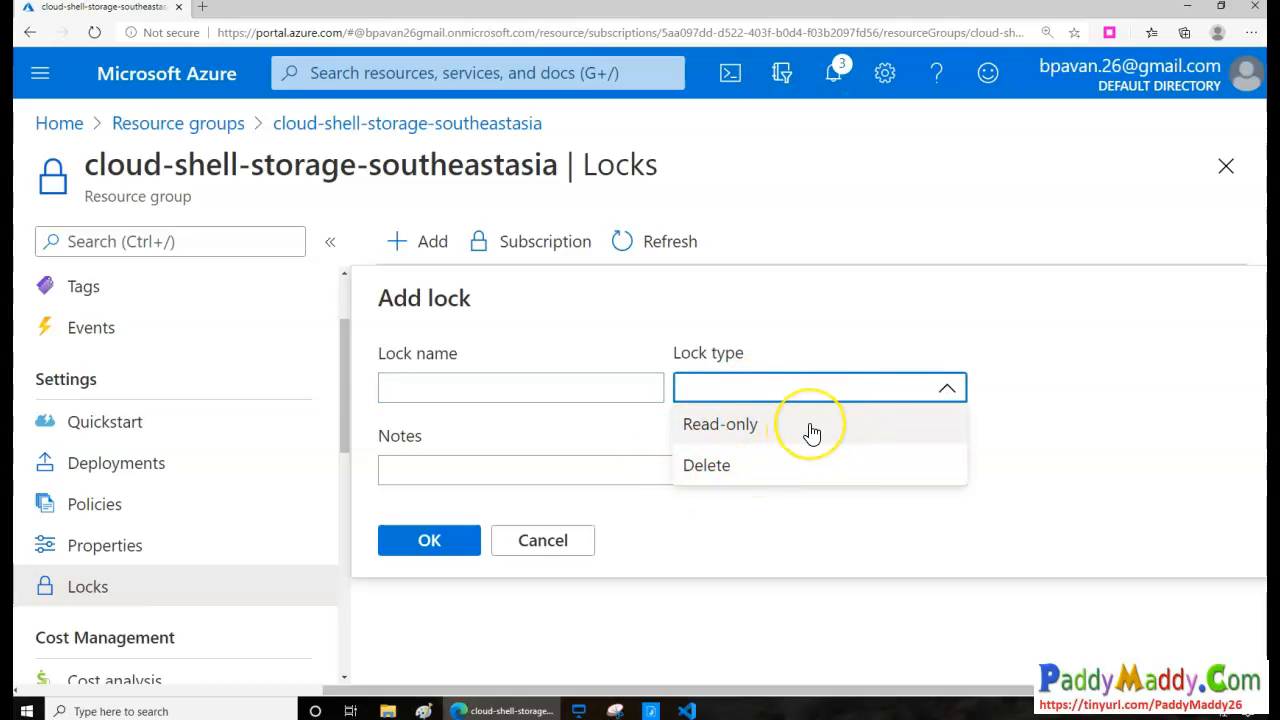
pyautogui.click(770, 483)
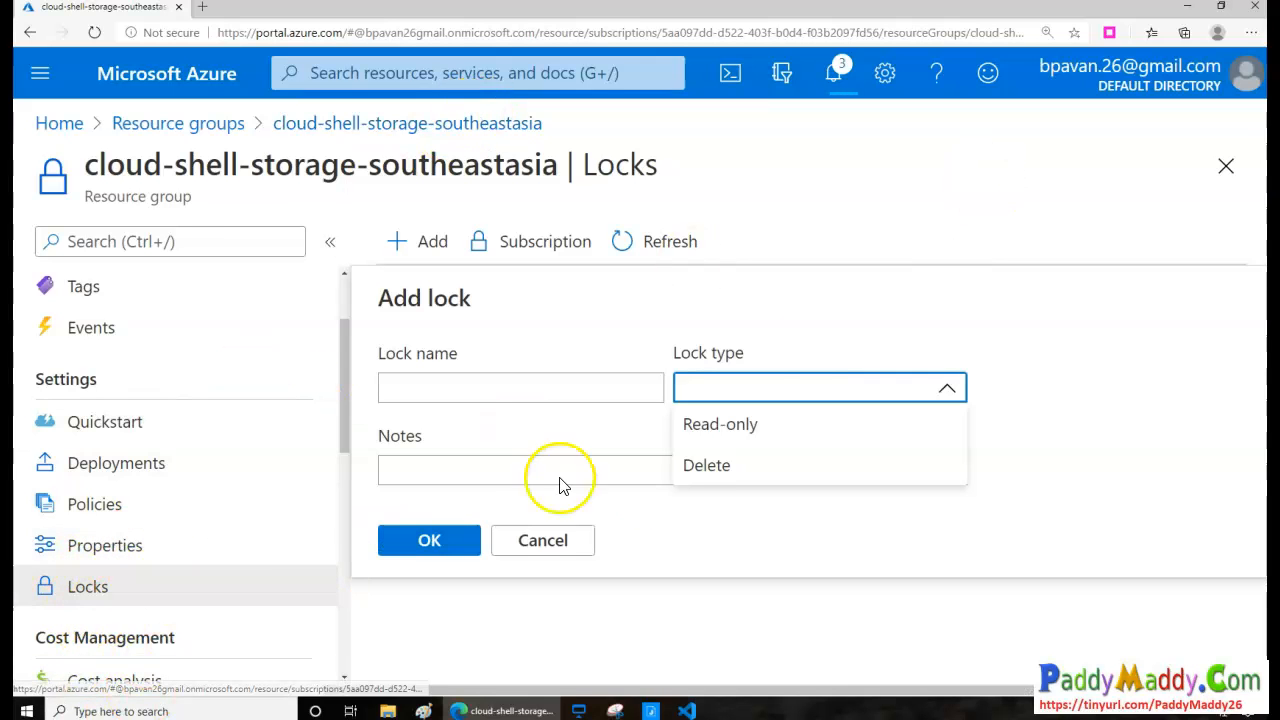
pyautogui.click(385, 128)
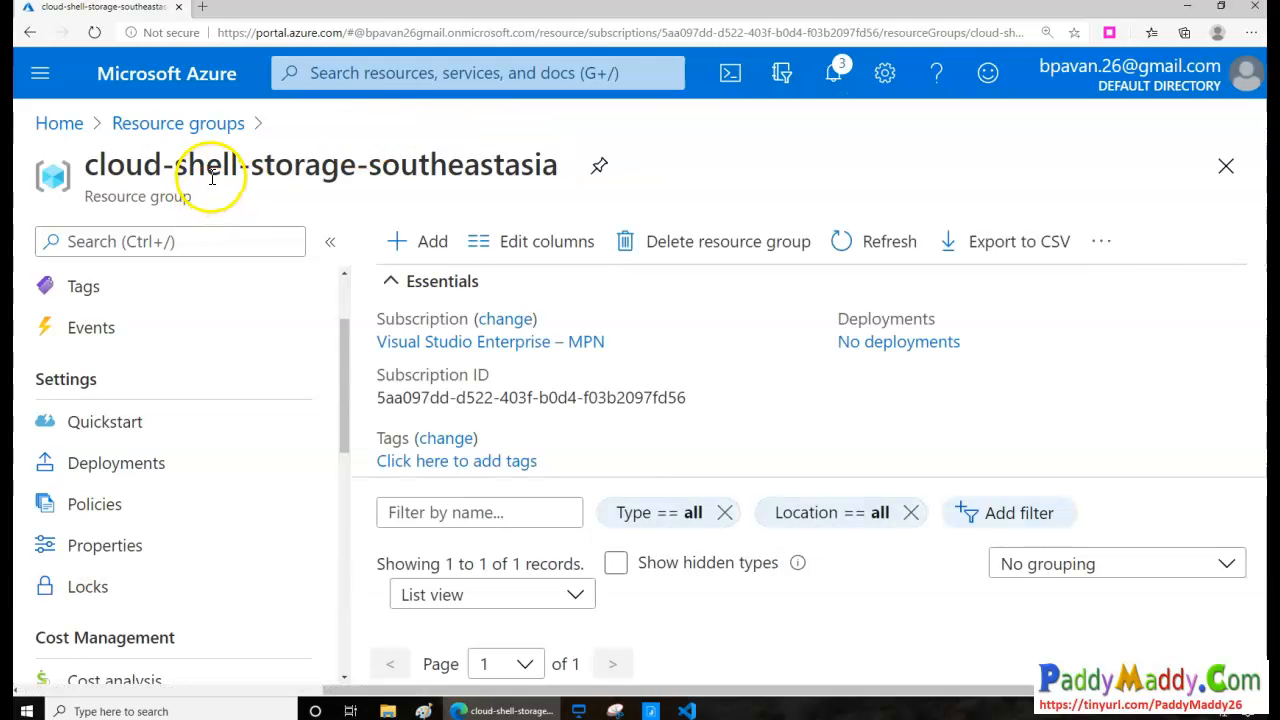
pyautogui.click(178, 126)
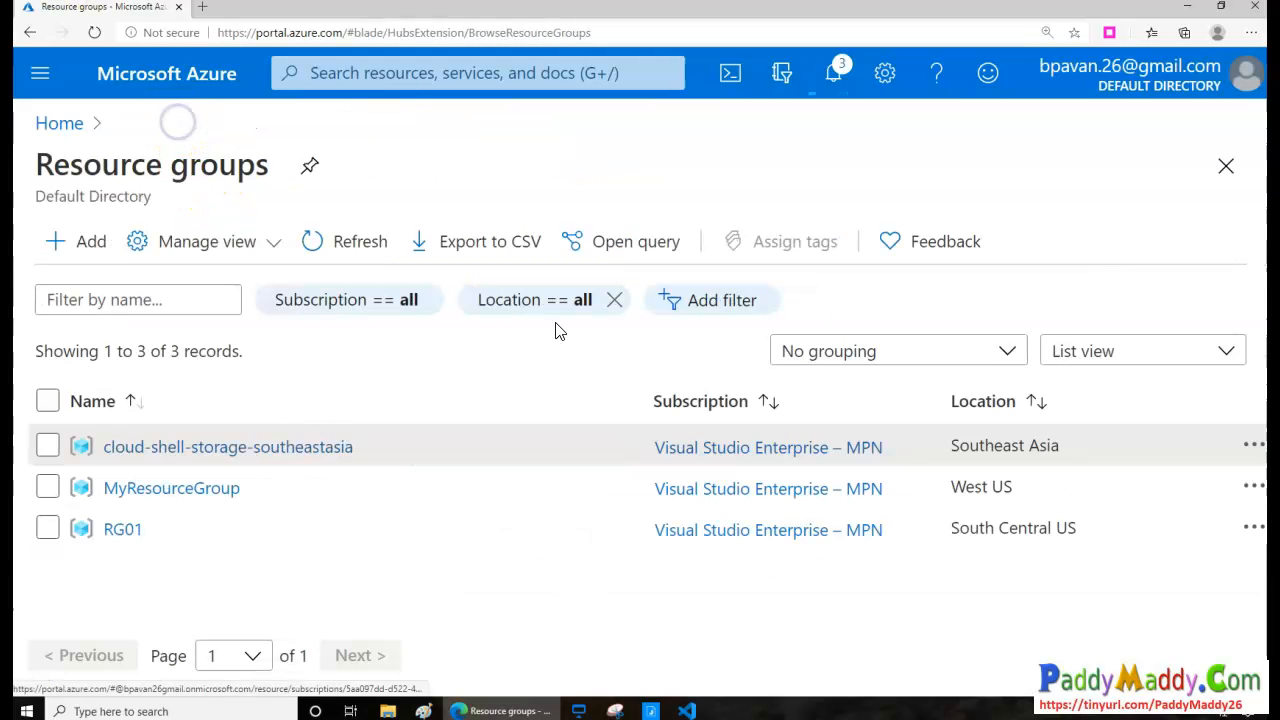